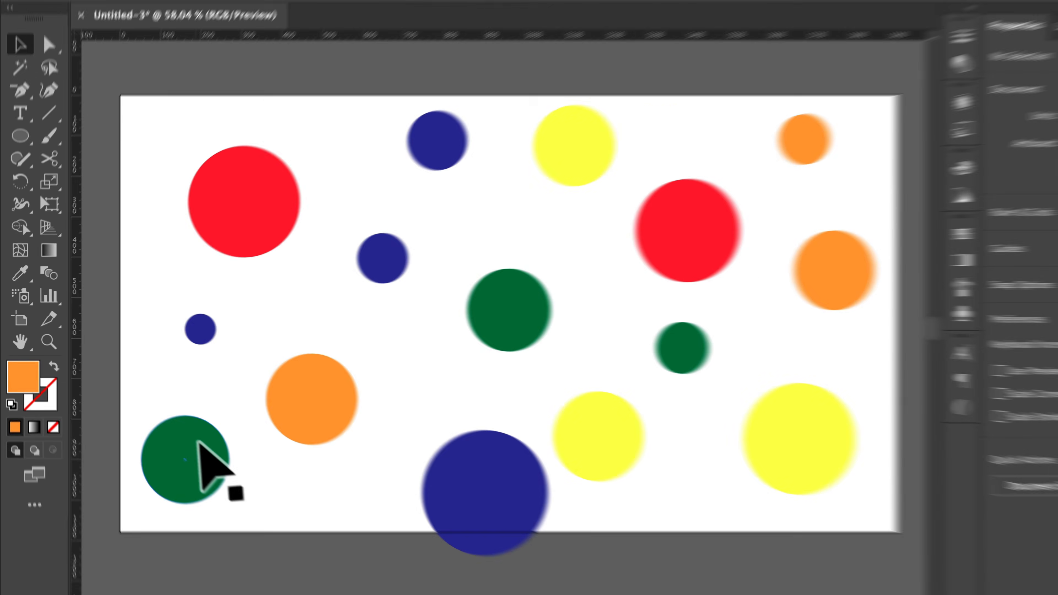
Select all dark green circles on the artboard by matching the fill color of one of them.
left_click(171, 428)
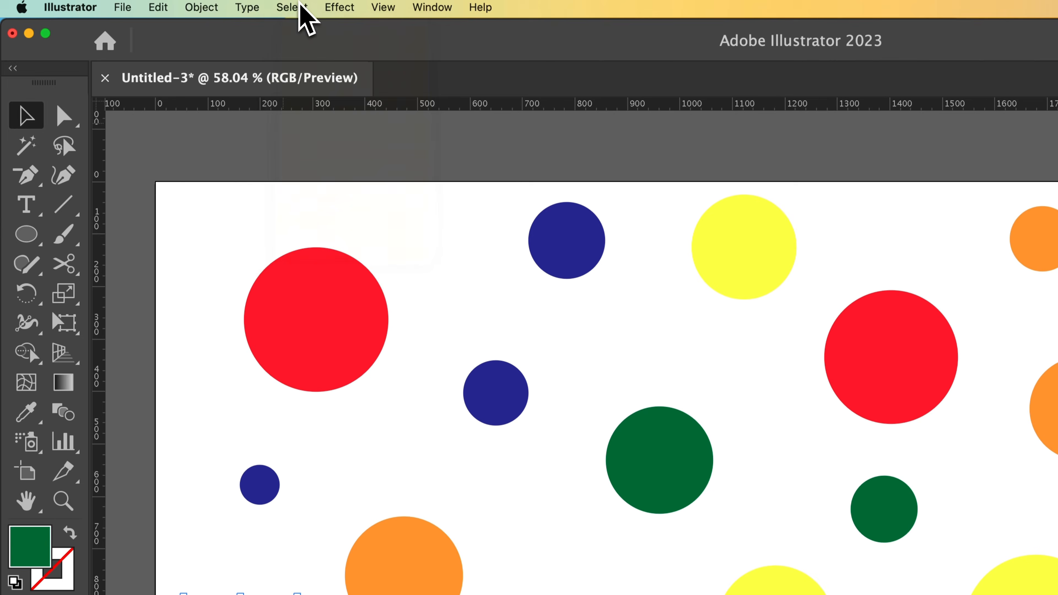
left_click(299, 7)
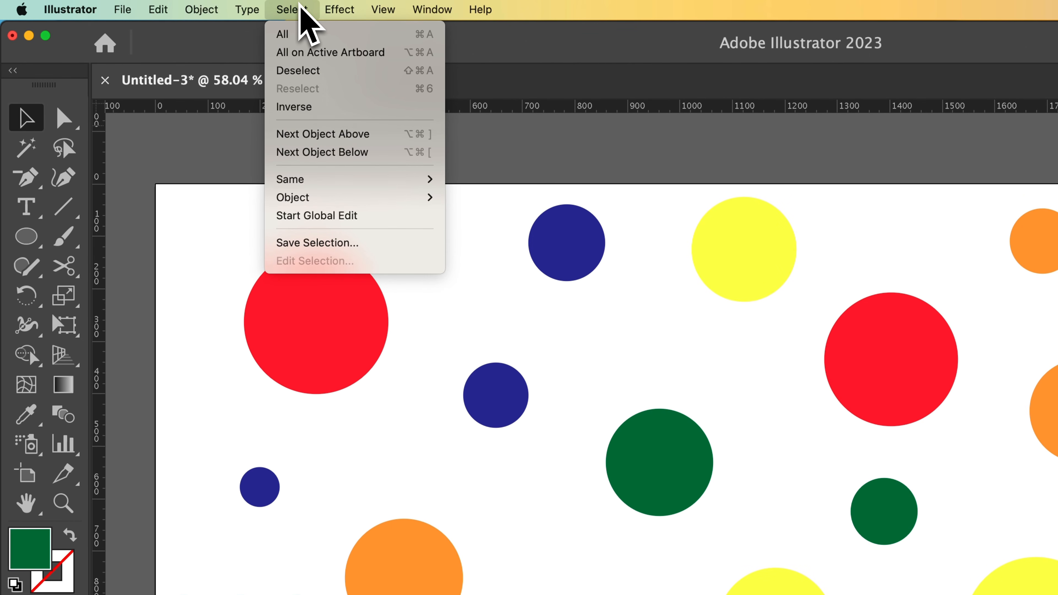
mouse_move(310, 183)
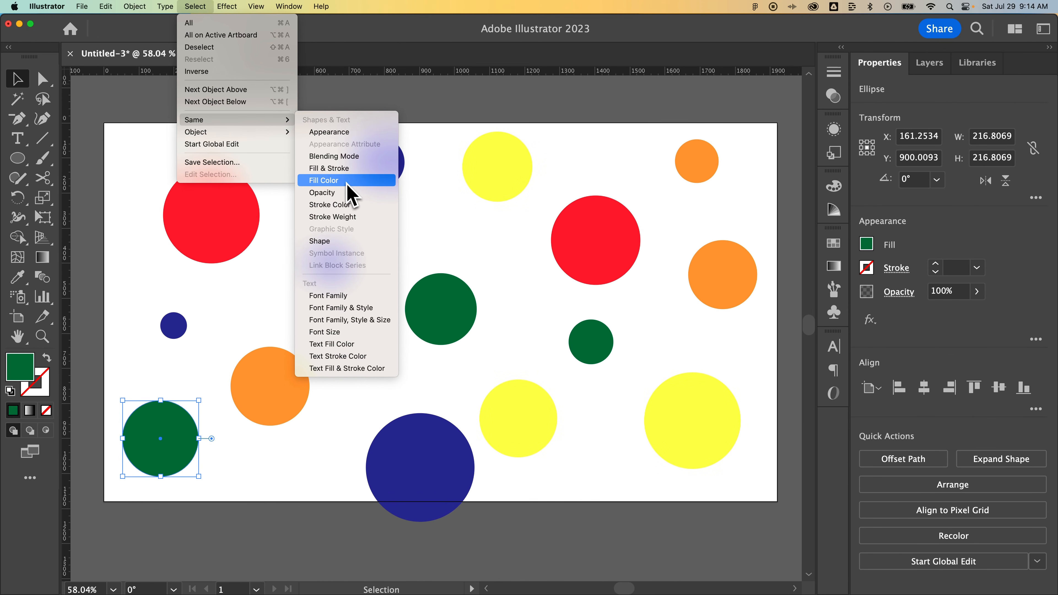
left_click(347, 184)
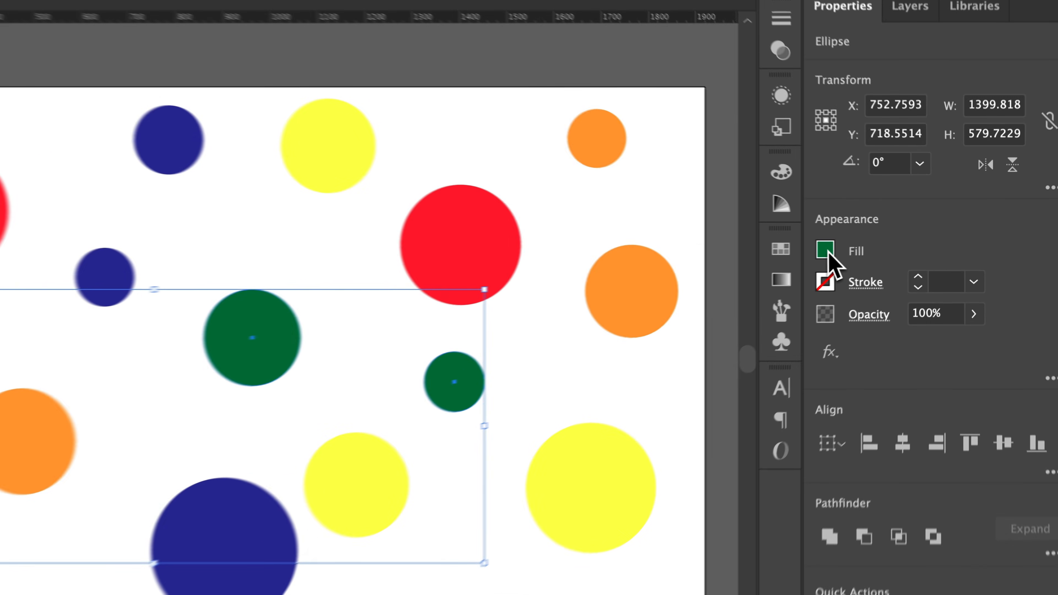
Change the fill of the selected dark green circles to a brighter green swatch and clear the selection.
left_click(866, 244)
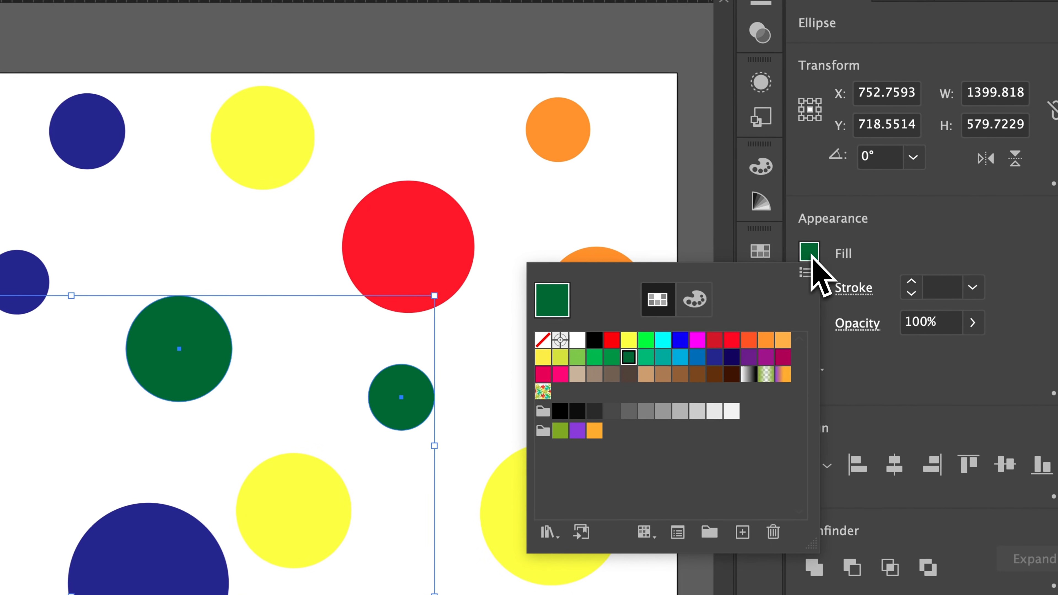
left_click(590, 357)
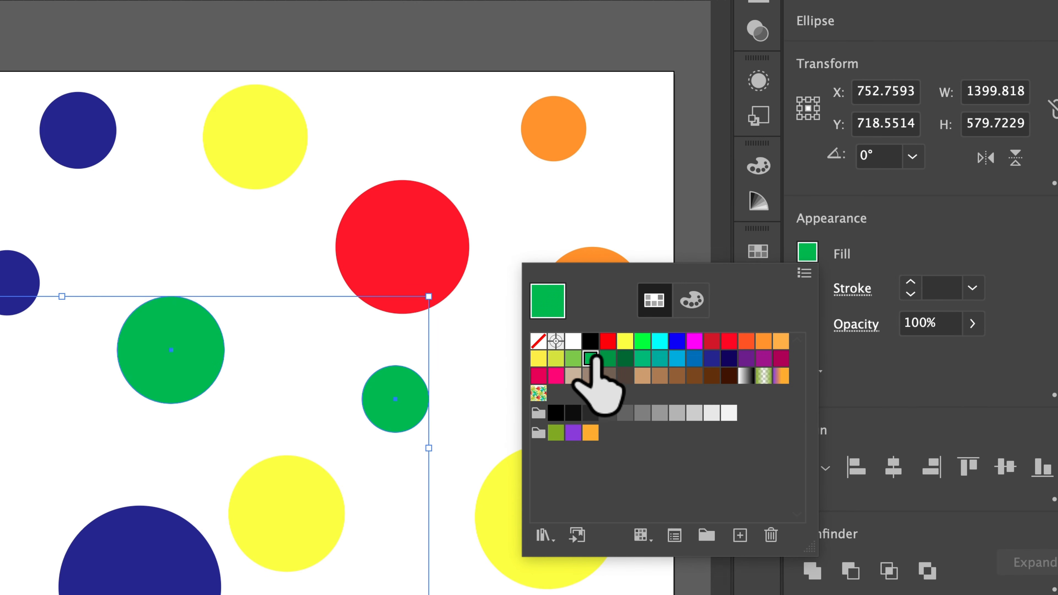
left_click(647, 231)
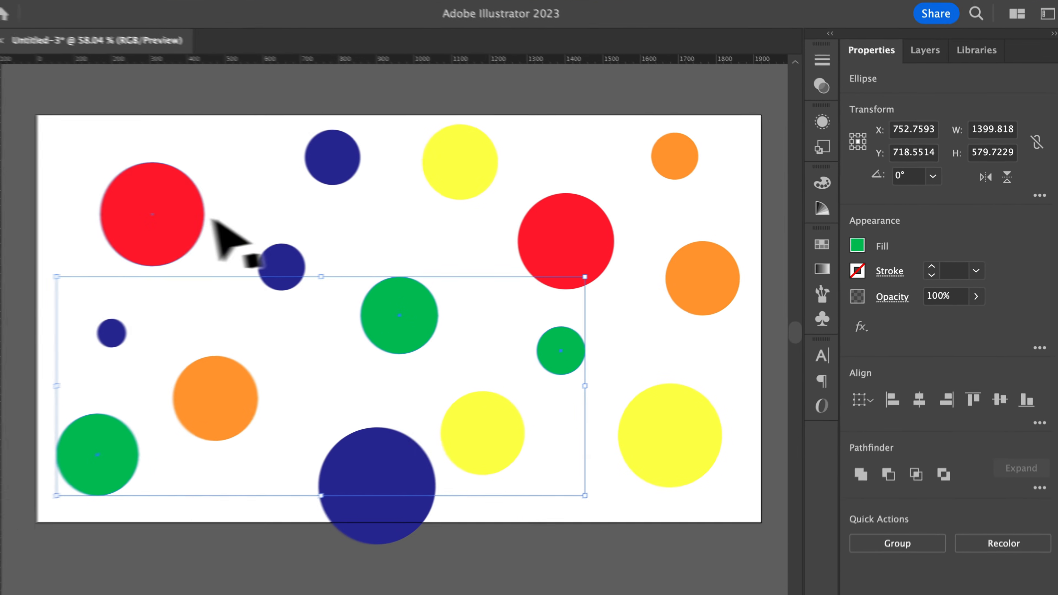
left_click(152, 212)
left_click(600, 417)
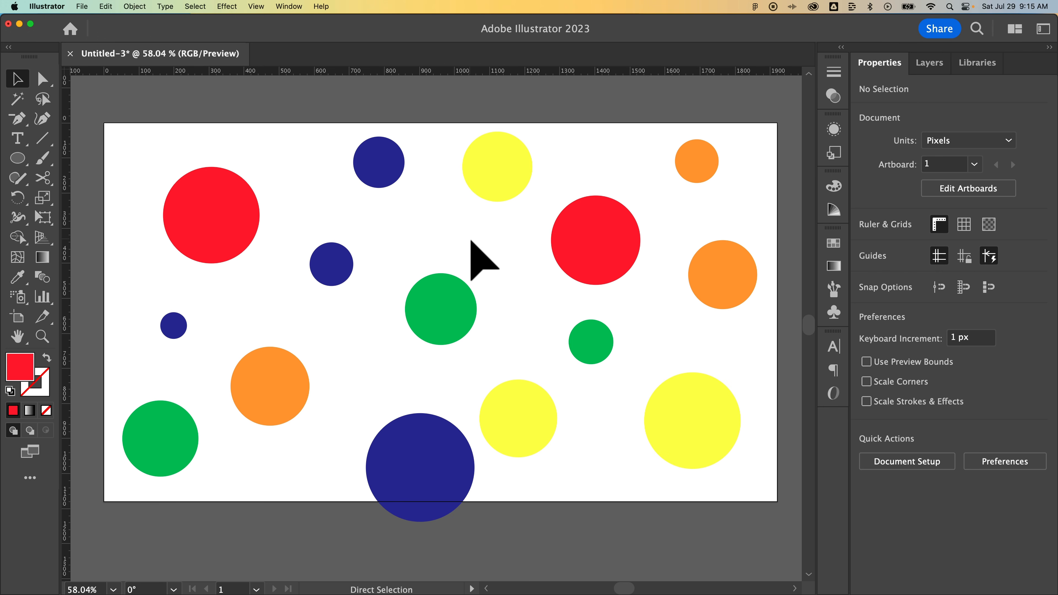
Select all the circles and open Recolor Artwork for them.
key("super+a")
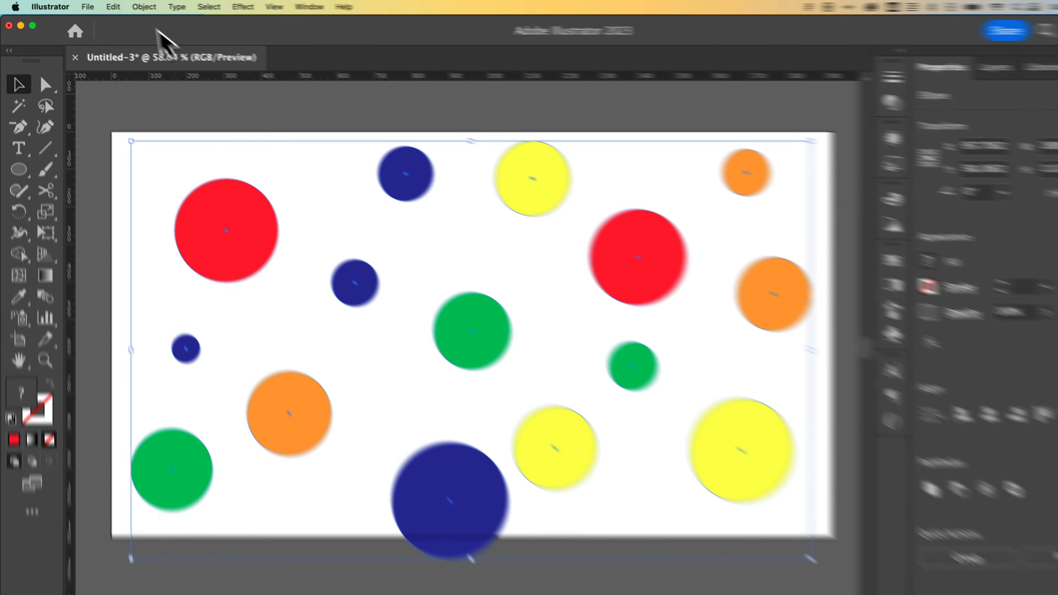
left_click(106, 6)
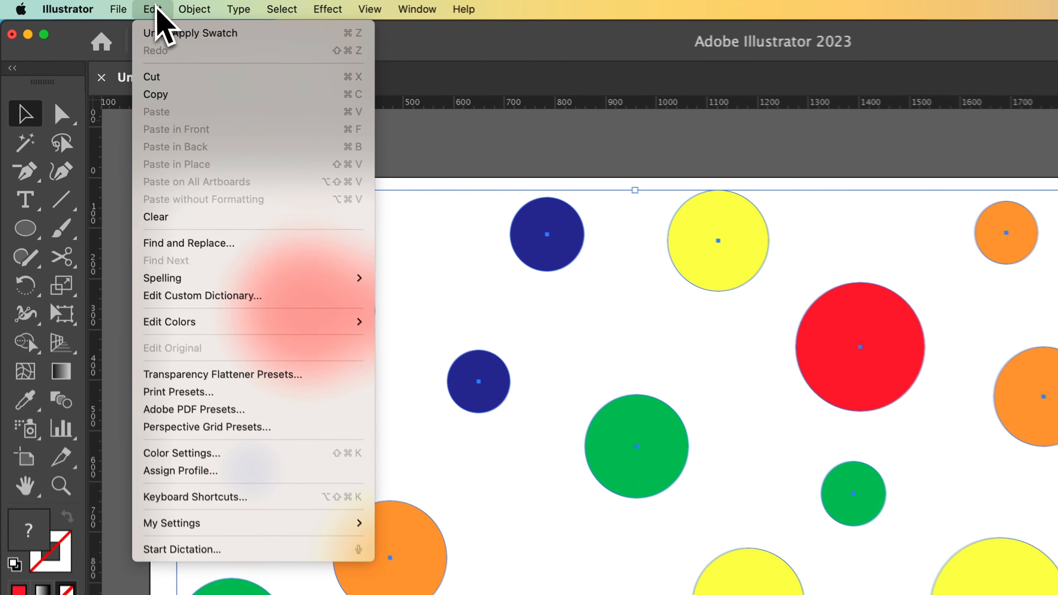
mouse_move(201, 335)
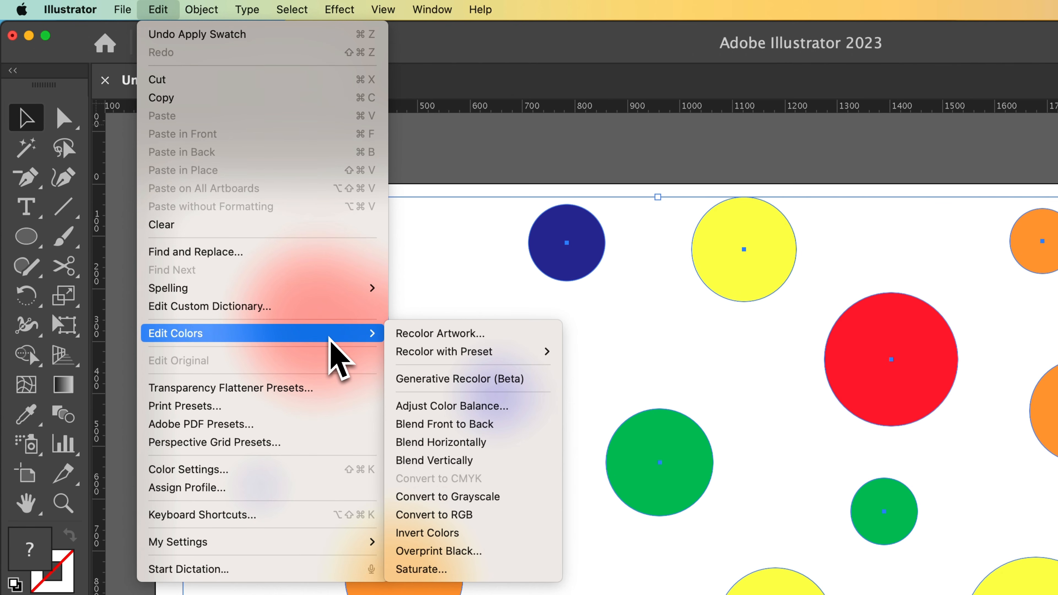
left_click(474, 336)
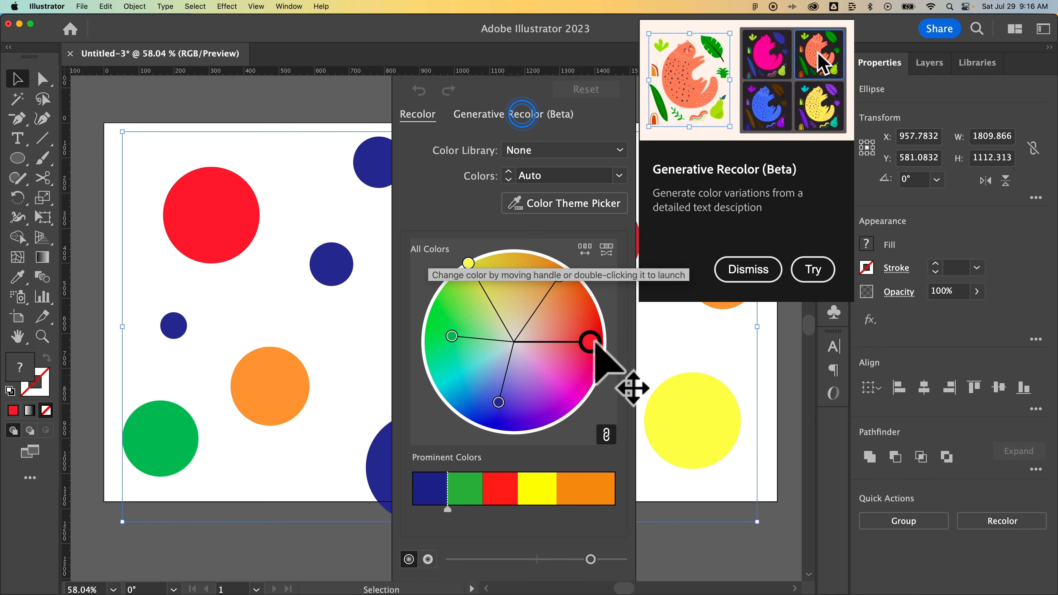
Try changing the red in the artwork to light blue 80daf9 with the harmony colors linked.
left_click_drag(592, 343, 595, 343)
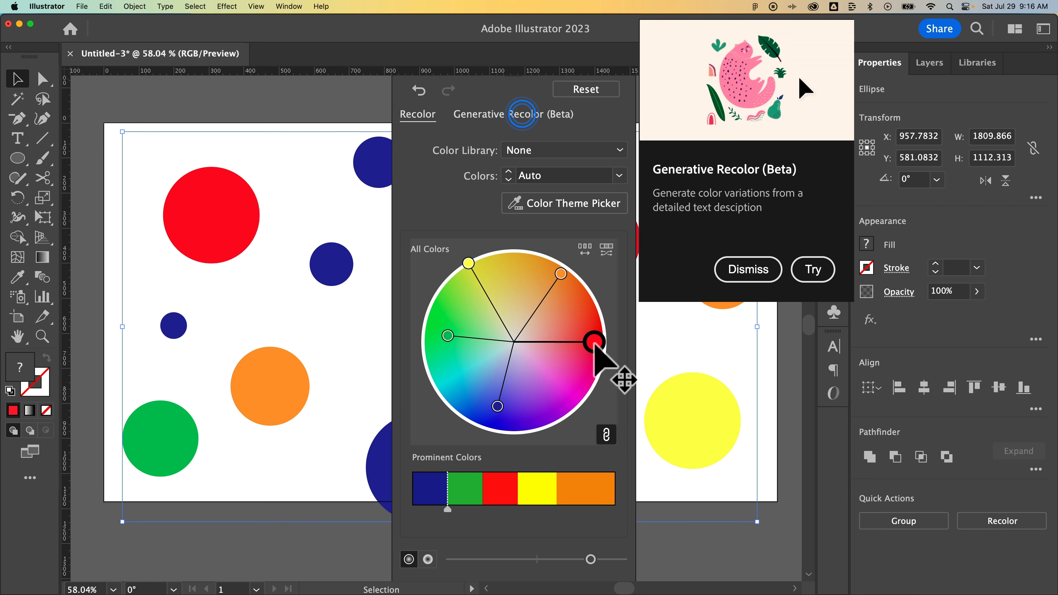
double_click(594, 342)
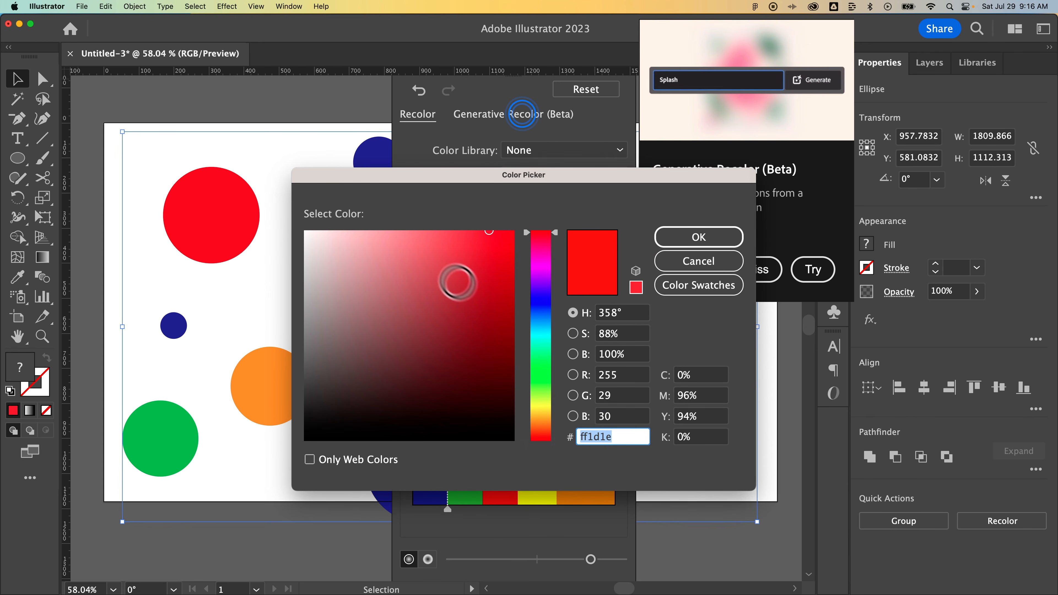
left_click(402, 235)
left_click_drag(537, 315, 538, 327)
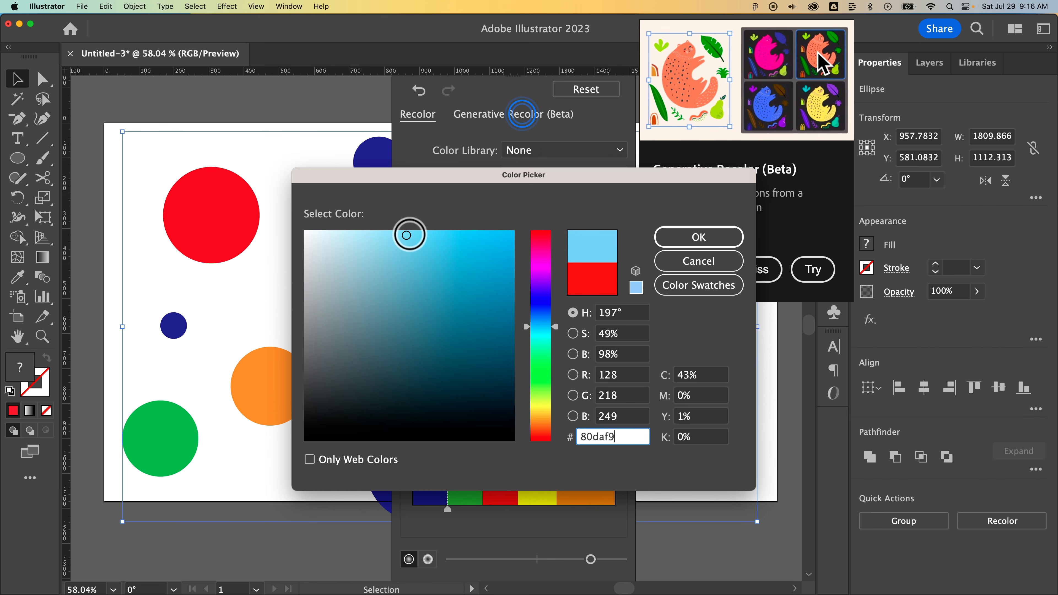
left_click(691, 238)
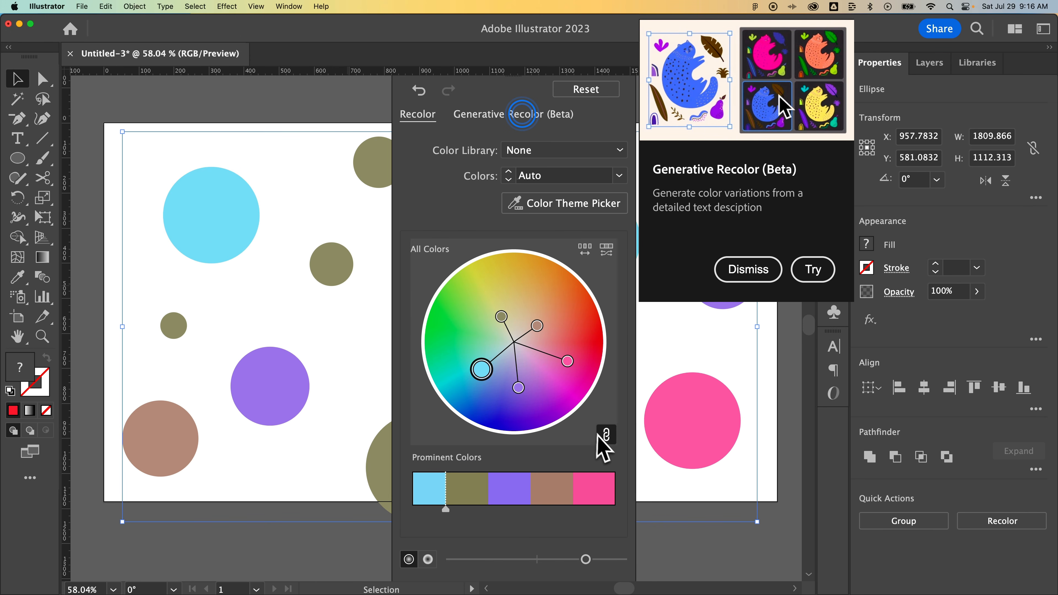
Undo the light blue recoloring made with linked harmony colors.
left_click(606, 435)
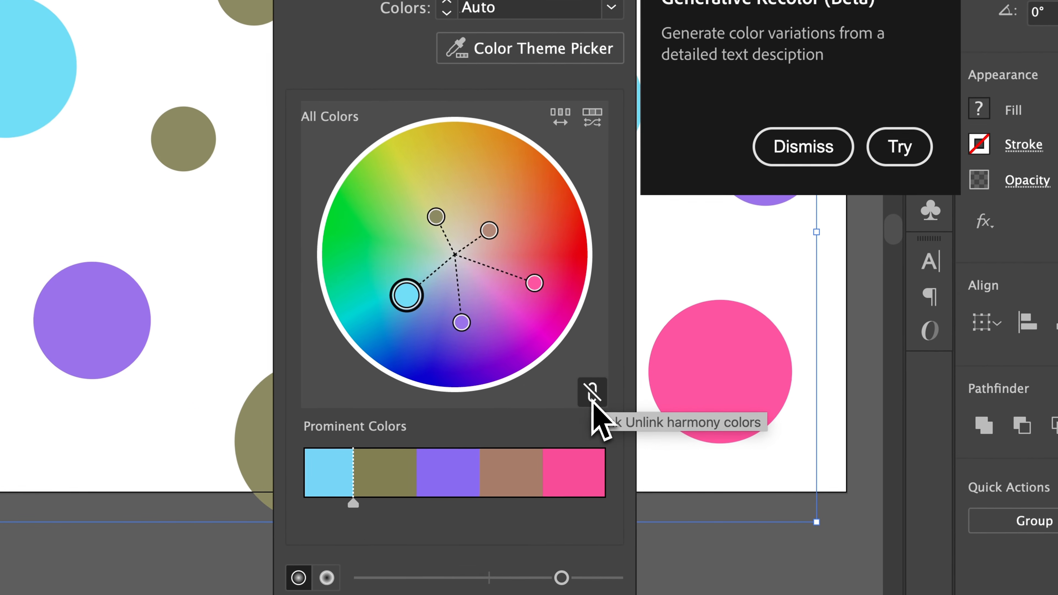
left_click(593, 403)
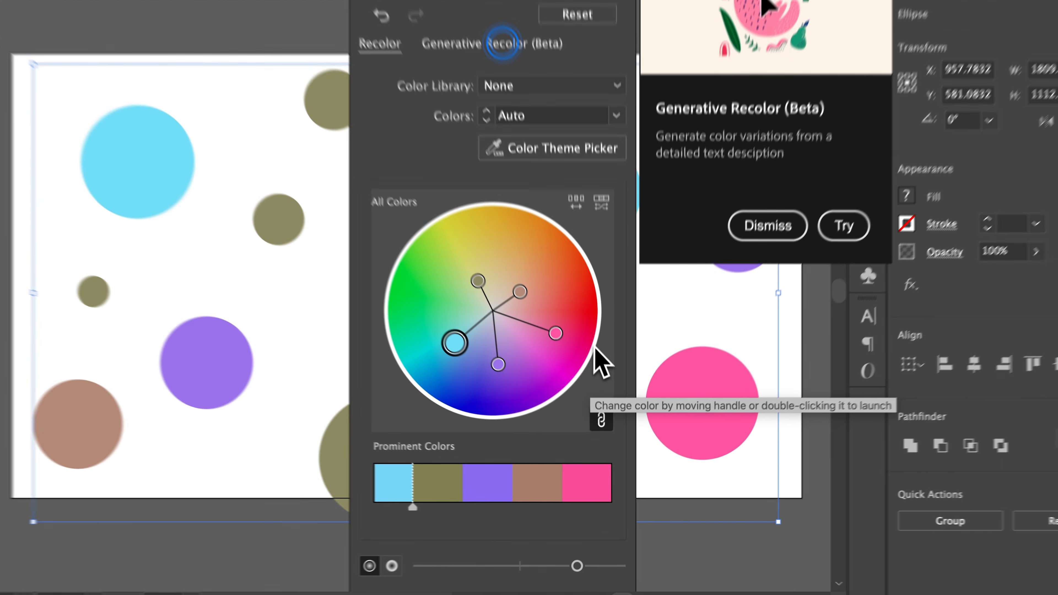
type("s")
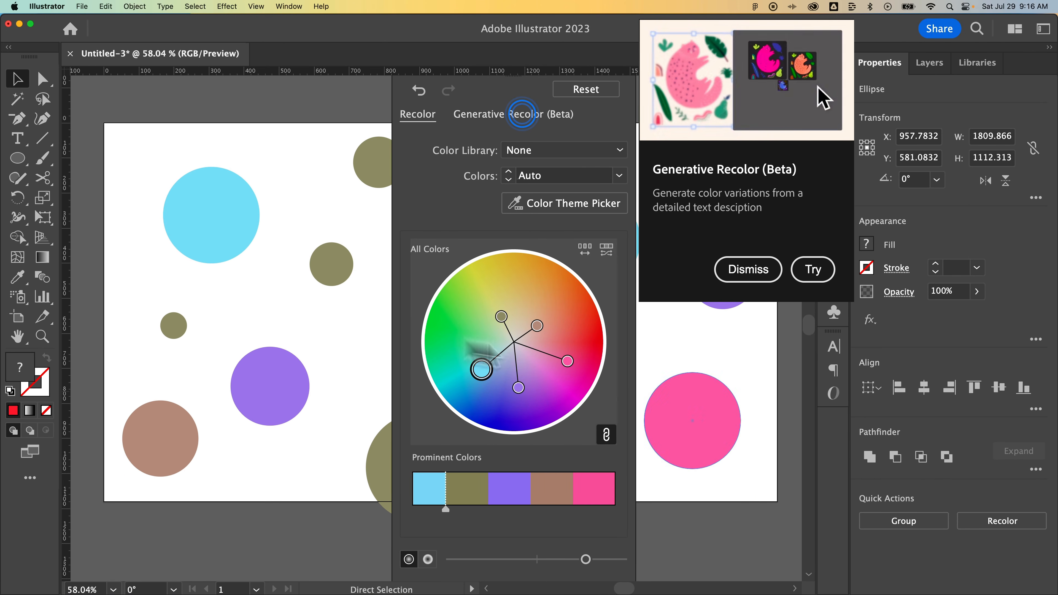
key("super+z")
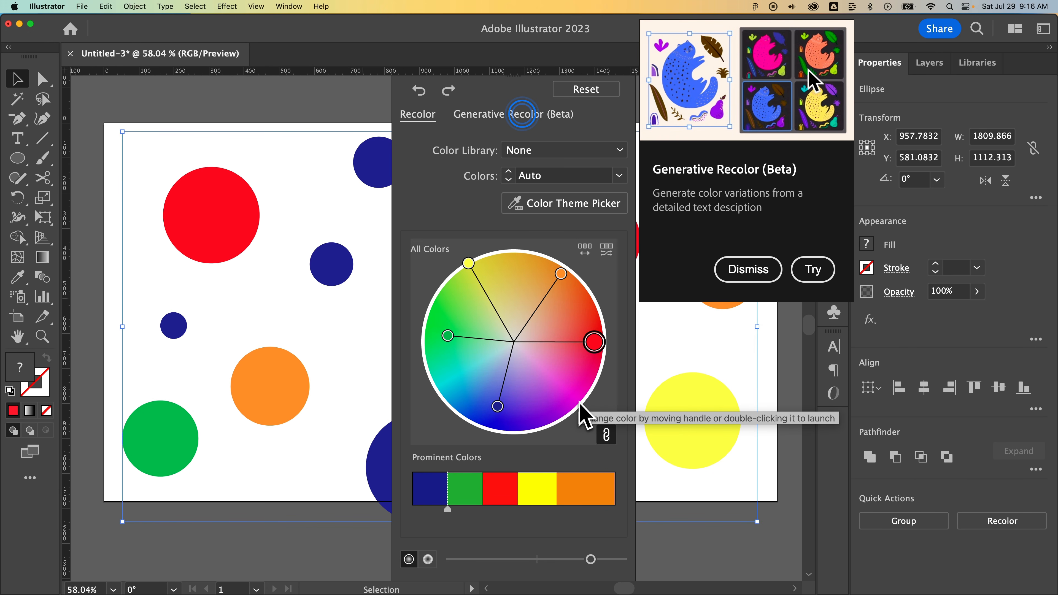
Unlink the harmony colors and change only the red in the artwork to a light blue.
left_click(607, 436)
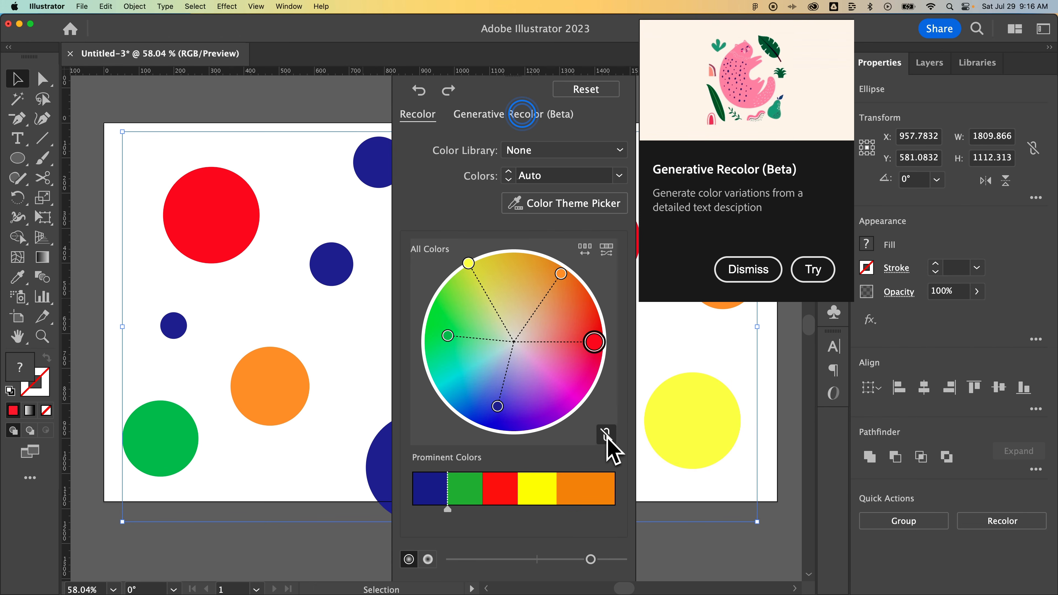
double_click(594, 343)
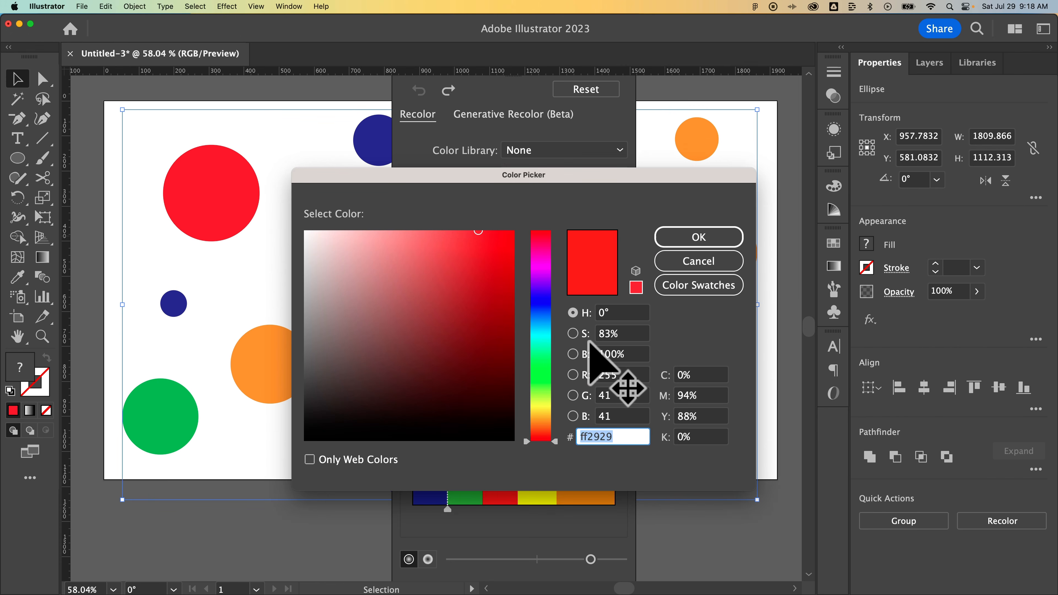
left_click_drag(521, 309, 530, 314)
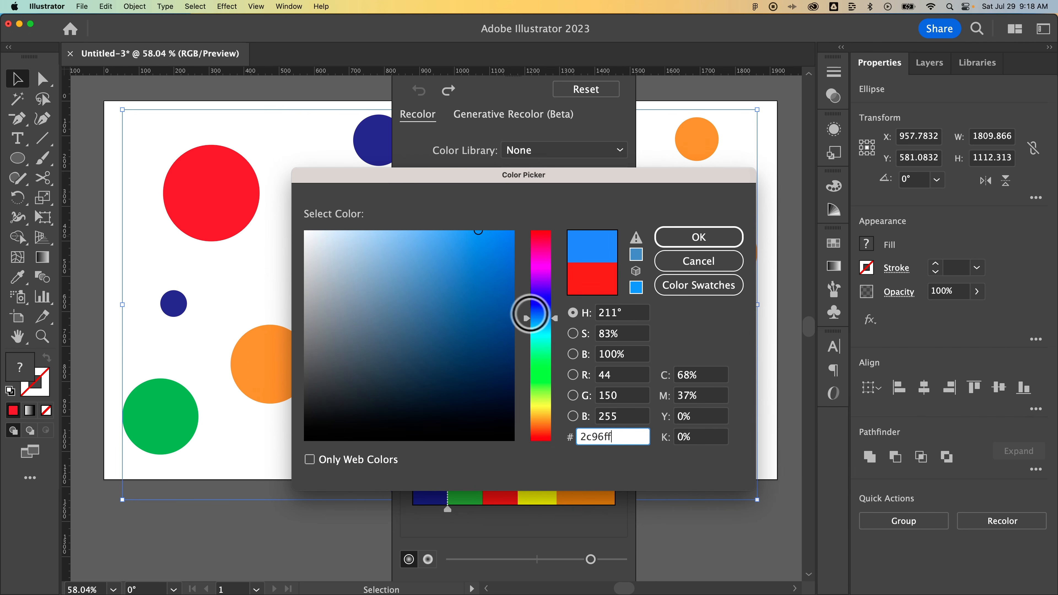
left_click(391, 230)
left_click(700, 237)
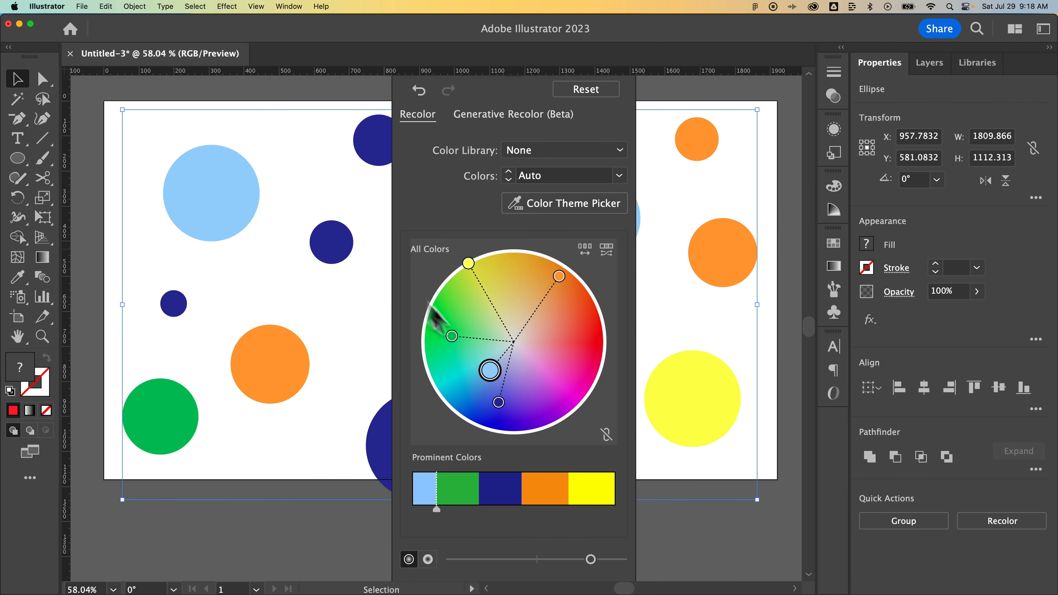
Shift the dark blue to a maroon on the color wheel and close the recolor settings.
left_click(490, 371)
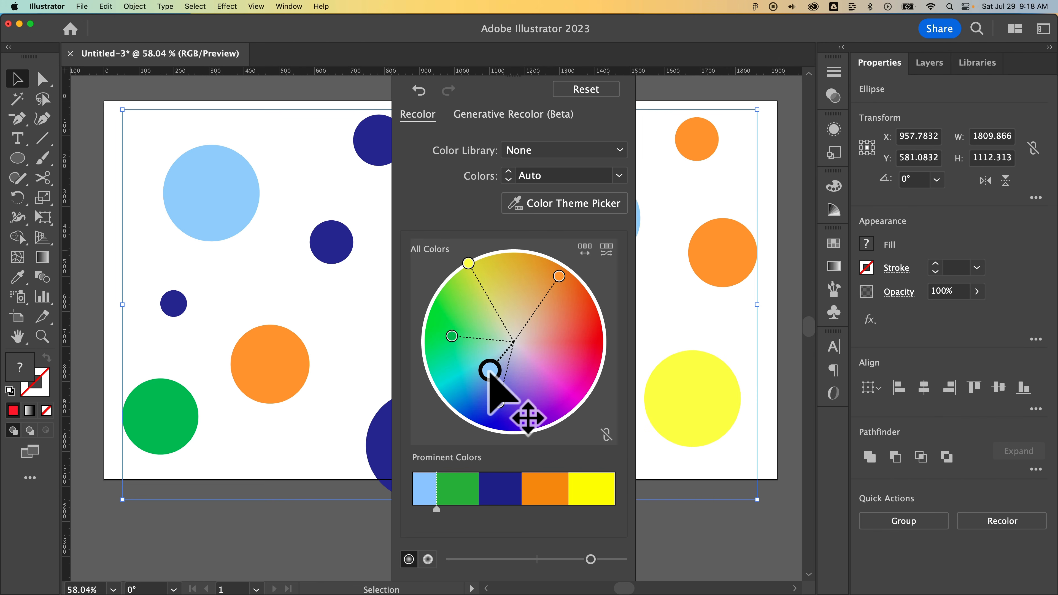
left_click_drag(499, 403, 567, 359)
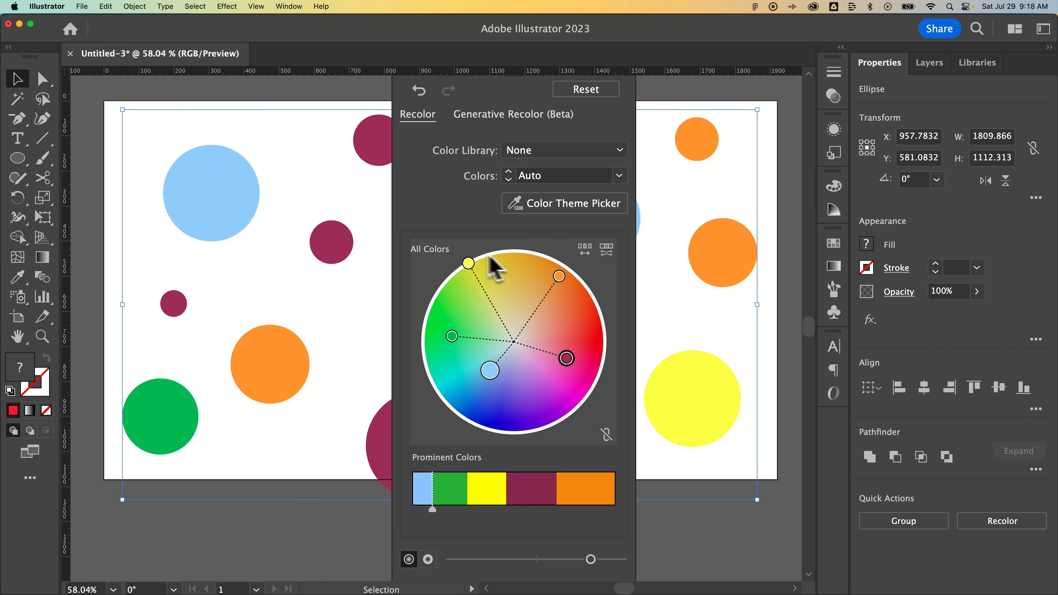
left_click(303, 187)
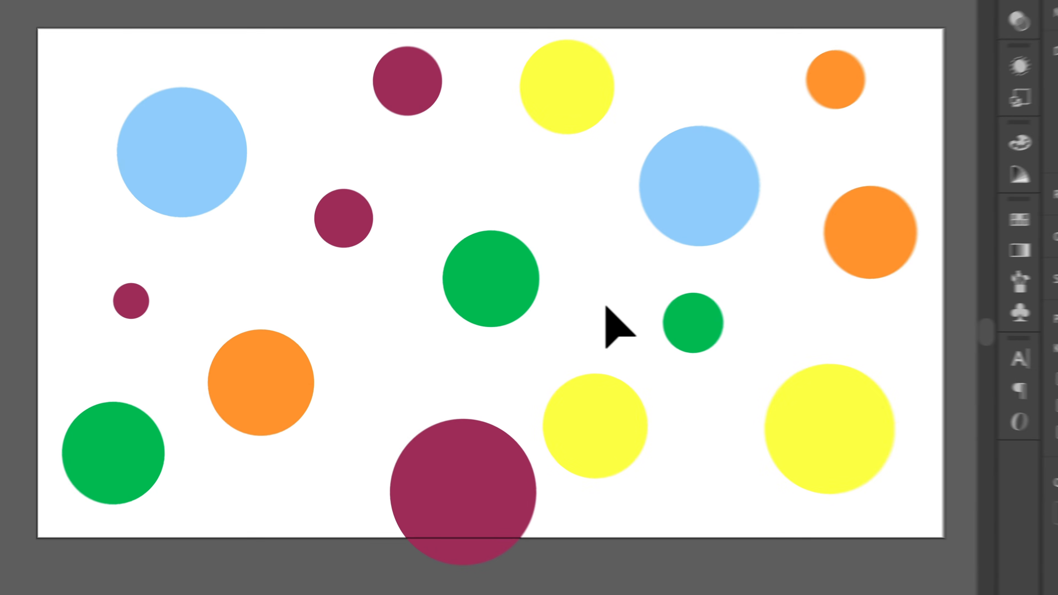
Select all maroon circles by matching the large one's fill color, and clear the selection.
left_click(440, 431)
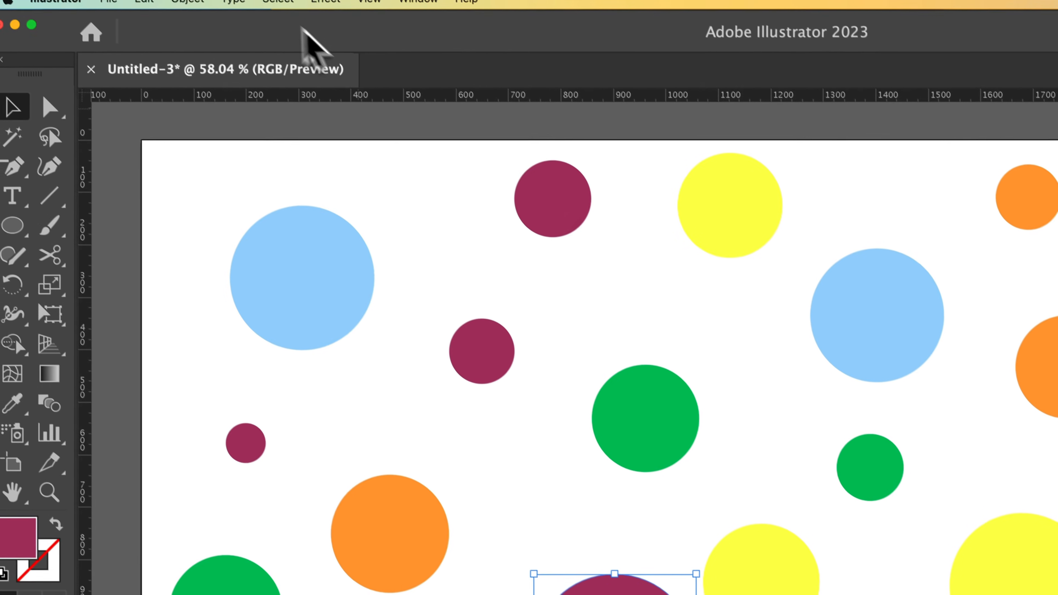
left_click(279, 8)
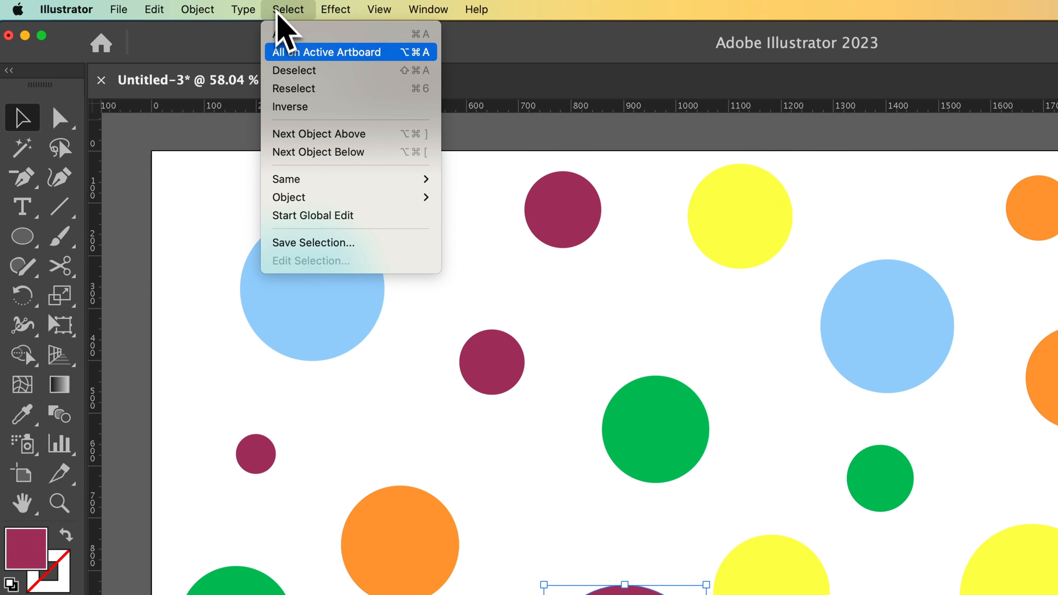
mouse_move(370, 179)
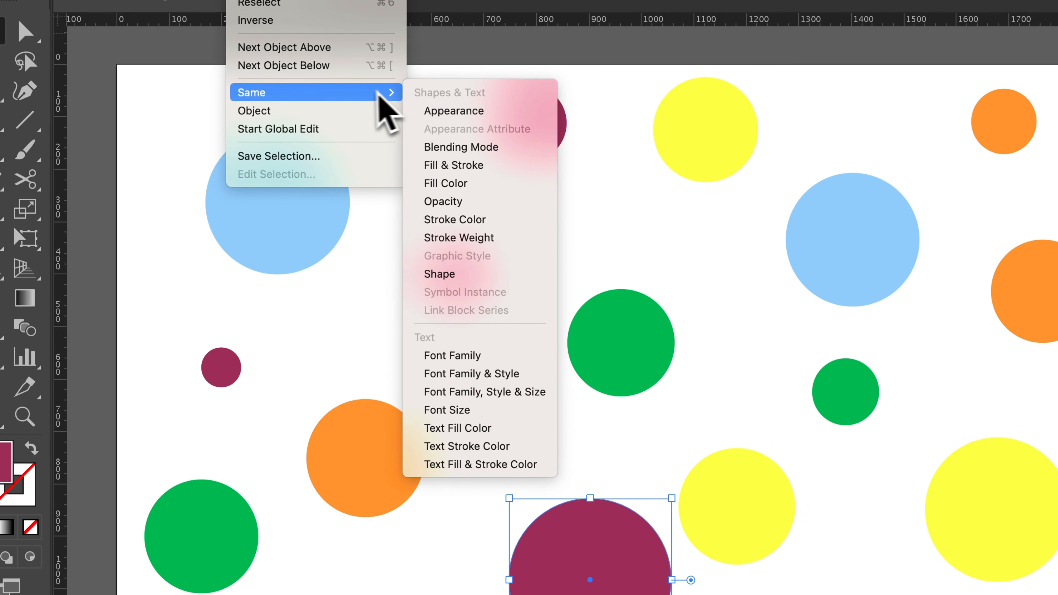
mouse_move(347, 109)
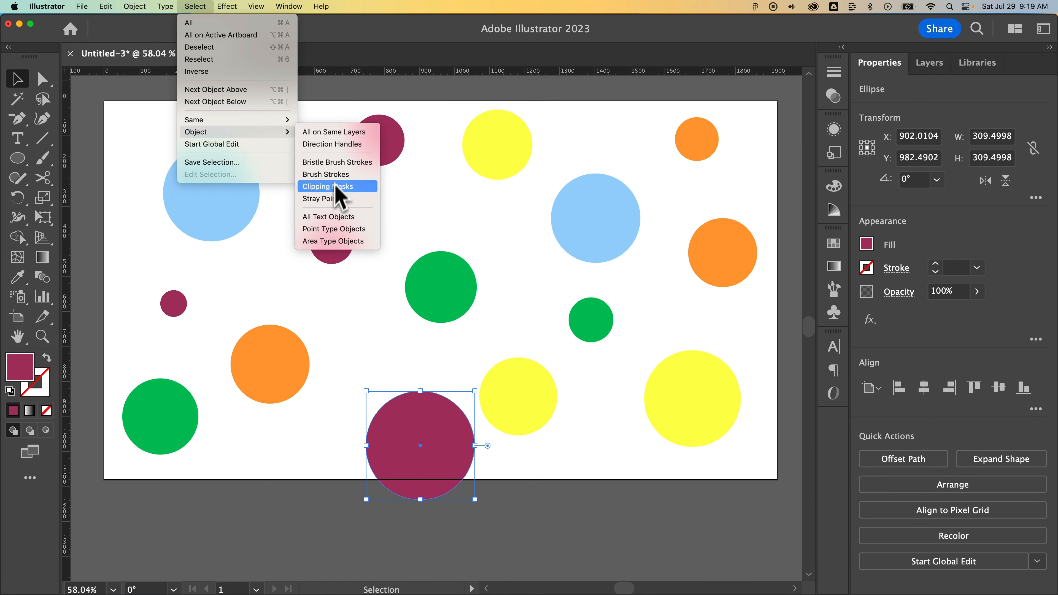
mouse_move(253, 113)
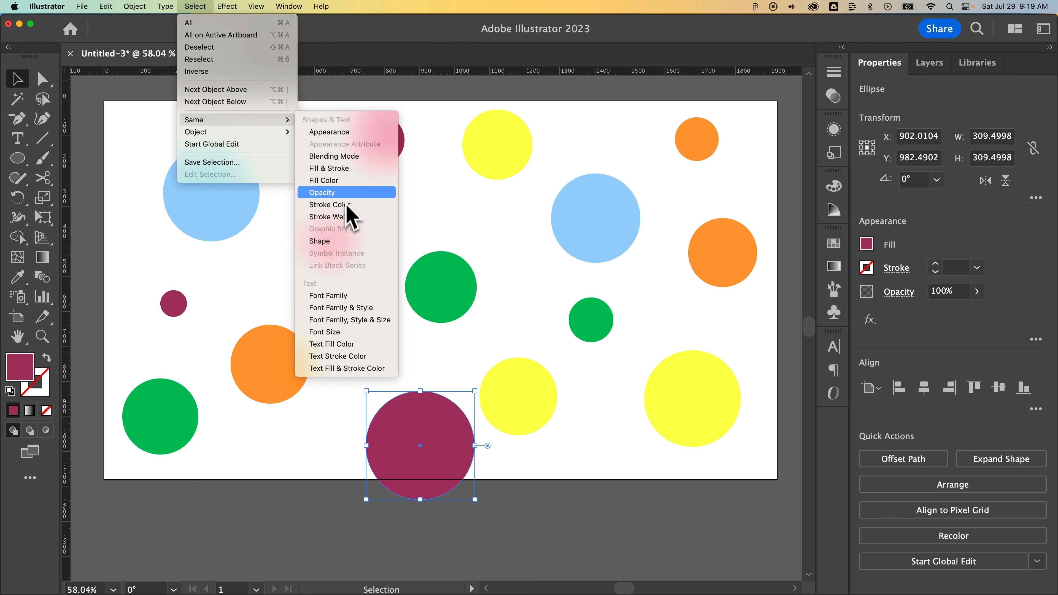
left_click(348, 181)
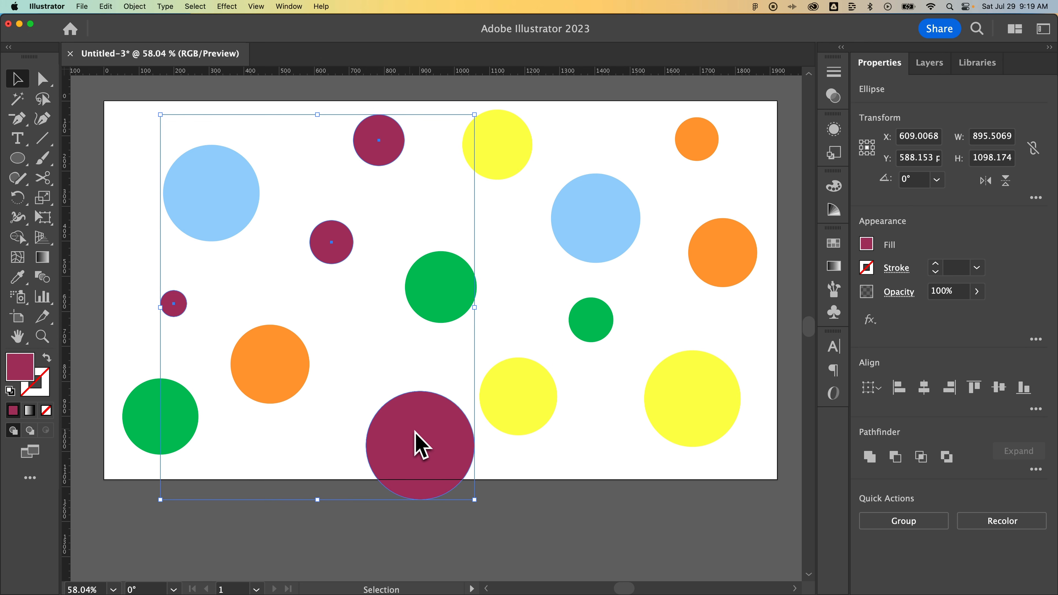
left_click(589, 454)
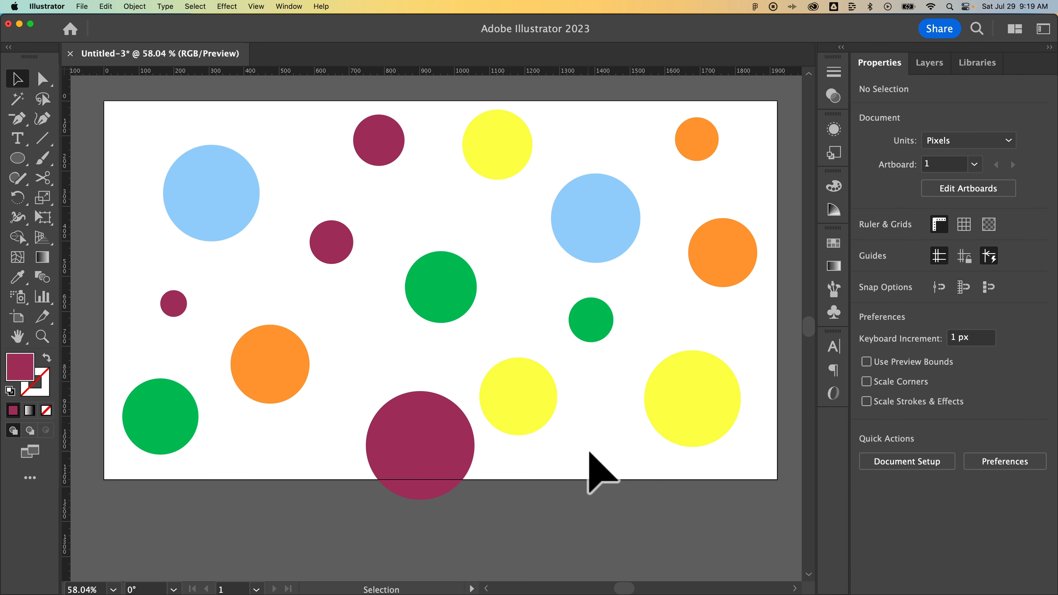